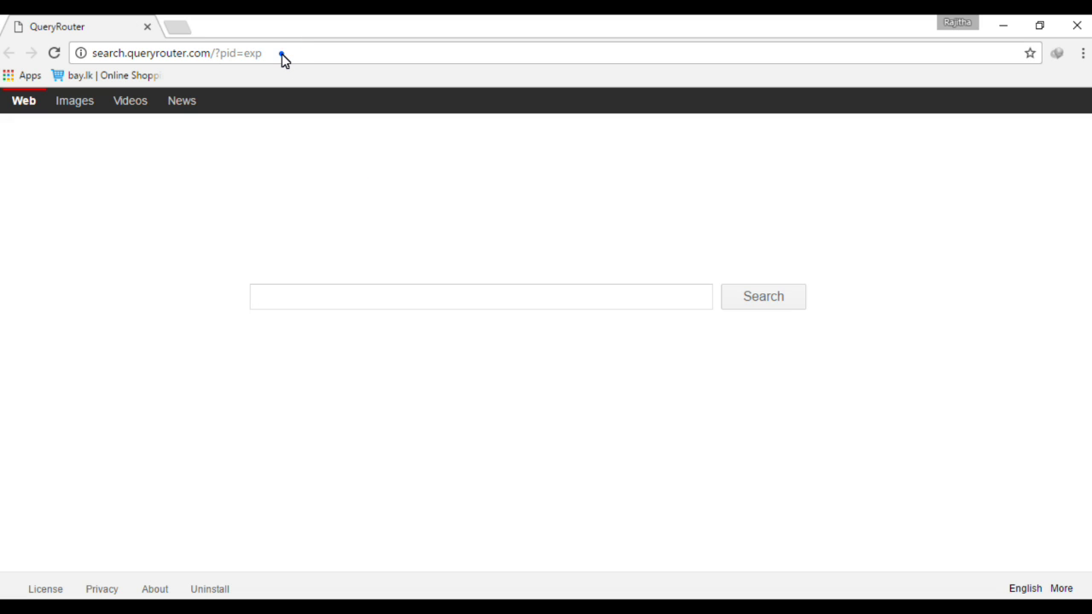
{"action": "left_click", "coordinate": [282, 53]}
{"action": "type", "text": "www.slt."}
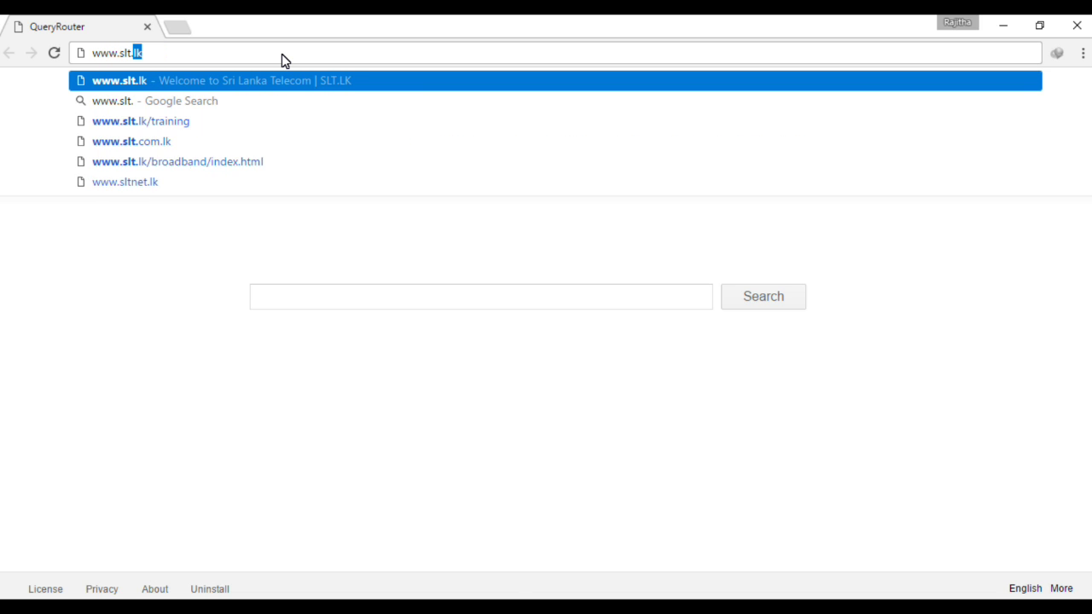
{"action": "type", "text": "lk"}
{"action": "key", "text": "Return"}
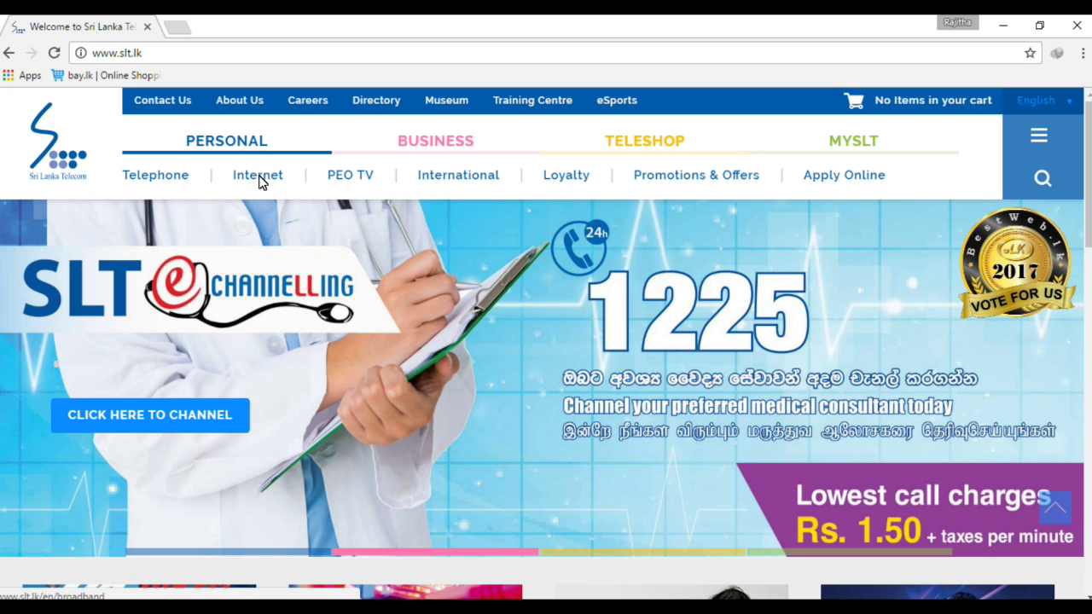
Open the Internet section and go to the 'Check your Broadband usage' page.
{"action": "left_click", "coordinate": [260, 182]}
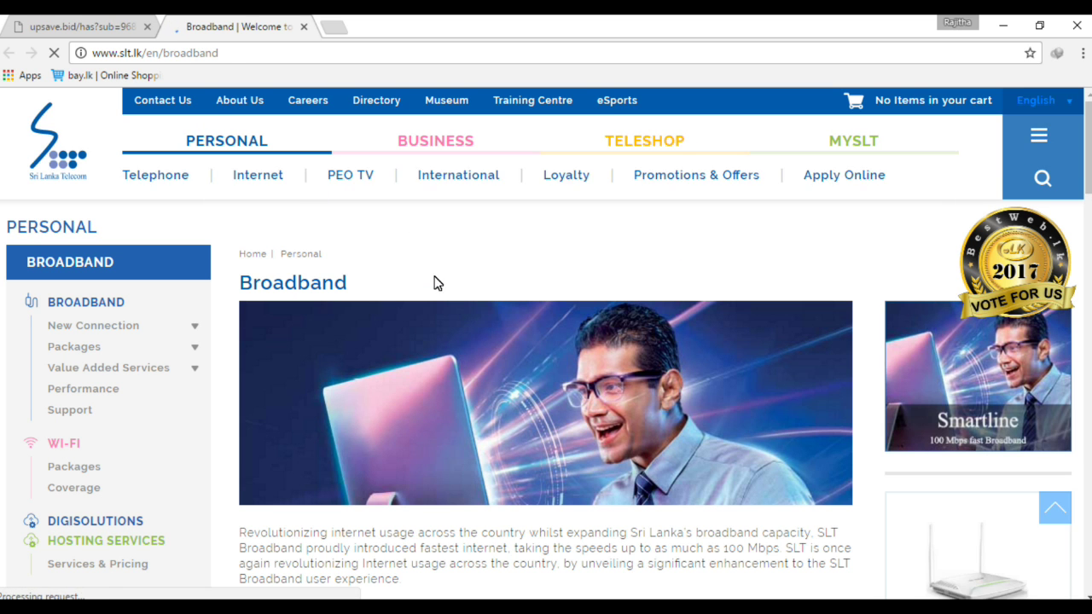
{"action": "scroll", "coordinate": [439, 283], "scroll_direction": "down", "scroll_amount": 5}
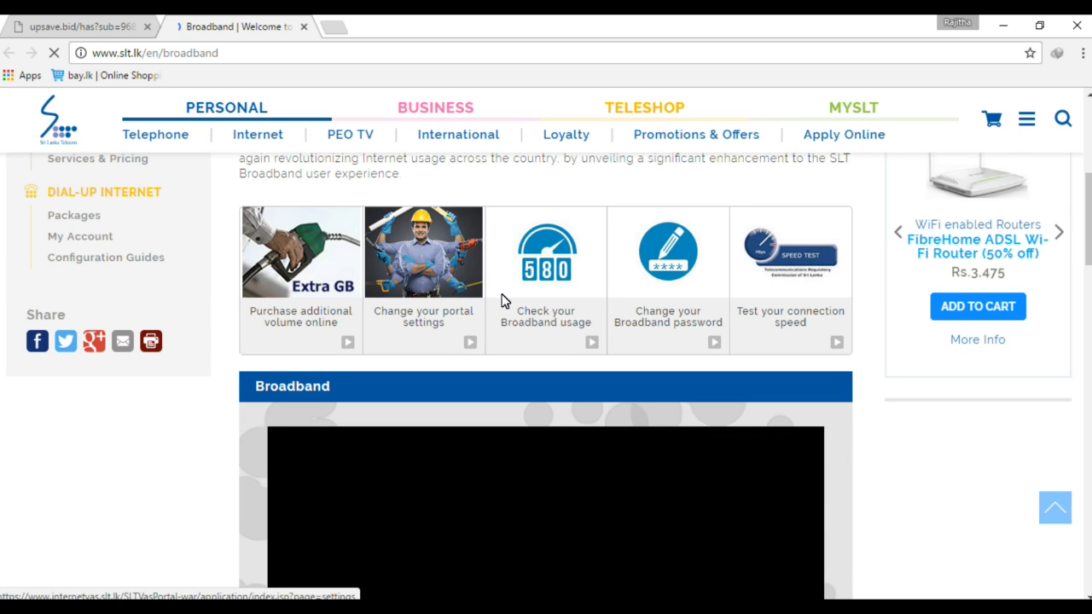
{"action": "left_click", "coordinate": [557, 295]}
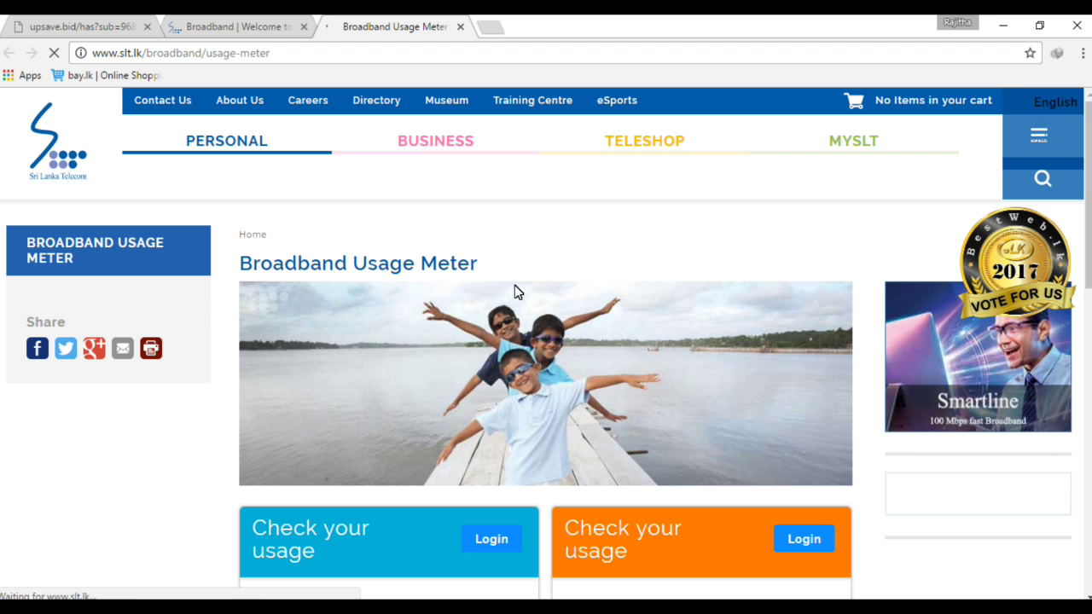
Find the Web packages tile on the Usage Meter page and open its Login.
{"action": "scroll", "coordinate": [515, 288], "scroll_direction": "down", "scroll_amount": 1}
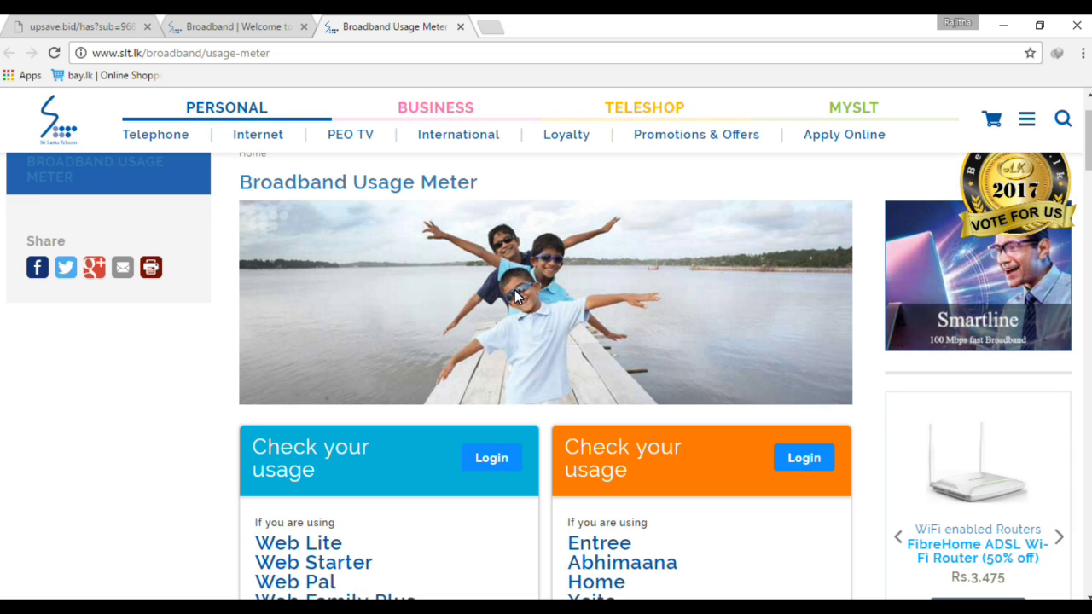
{"action": "scroll", "coordinate": [515, 290], "scroll_direction": "down", "scroll_amount": 1}
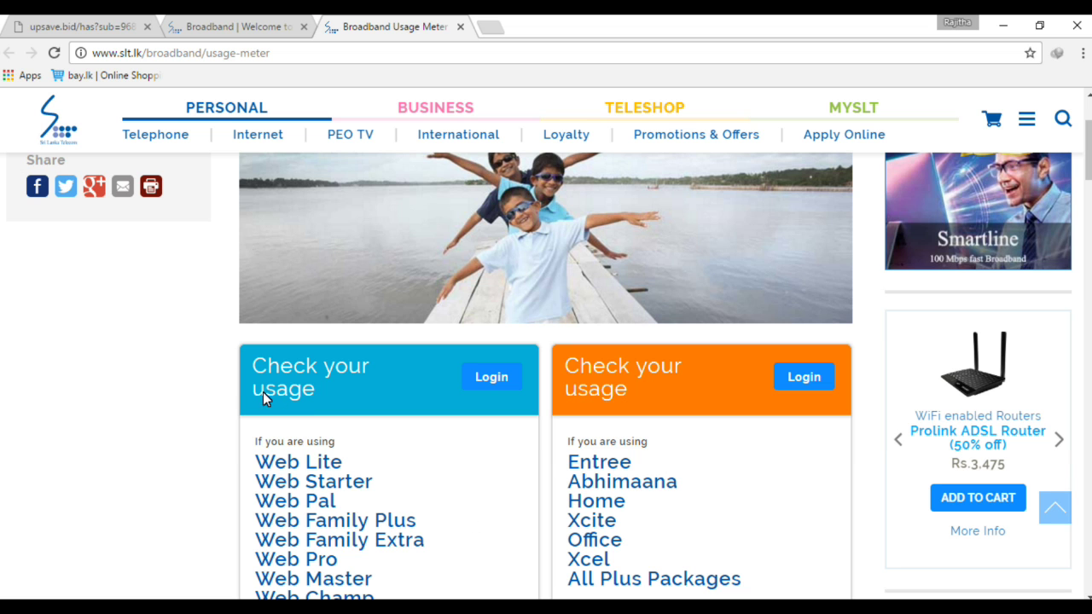
{"action": "scroll", "coordinate": [398, 500], "scroll_direction": "down", "scroll_amount": 2}
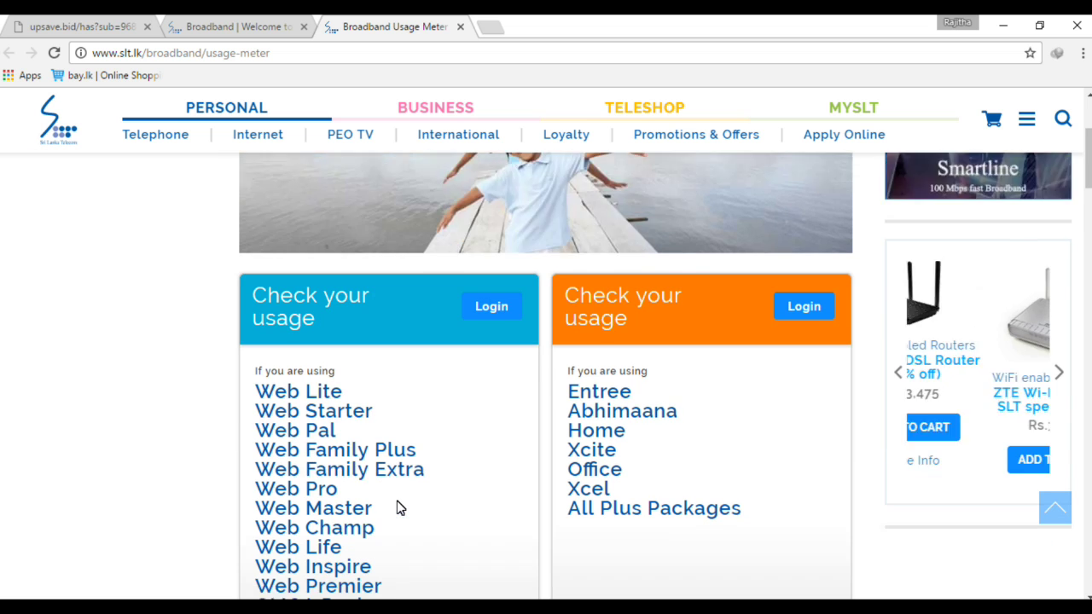
{"action": "scroll", "coordinate": [396, 501], "scroll_direction": "up", "scroll_amount": 1}
{"action": "scroll", "coordinate": [396, 508], "scroll_direction": "up", "scroll_amount": 1}
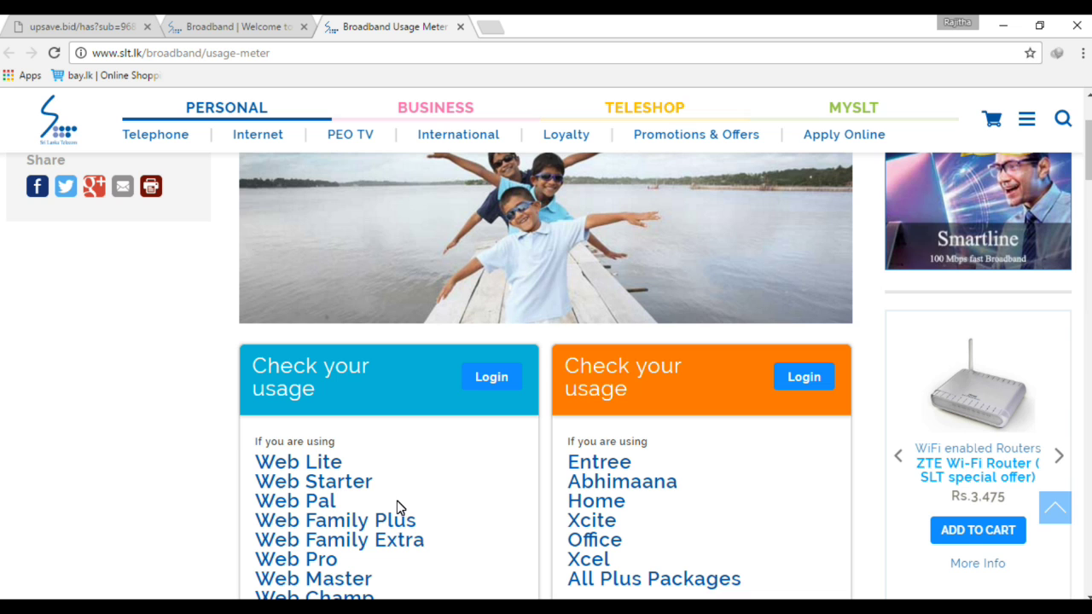
{"action": "left_click", "coordinate": [477, 384]}
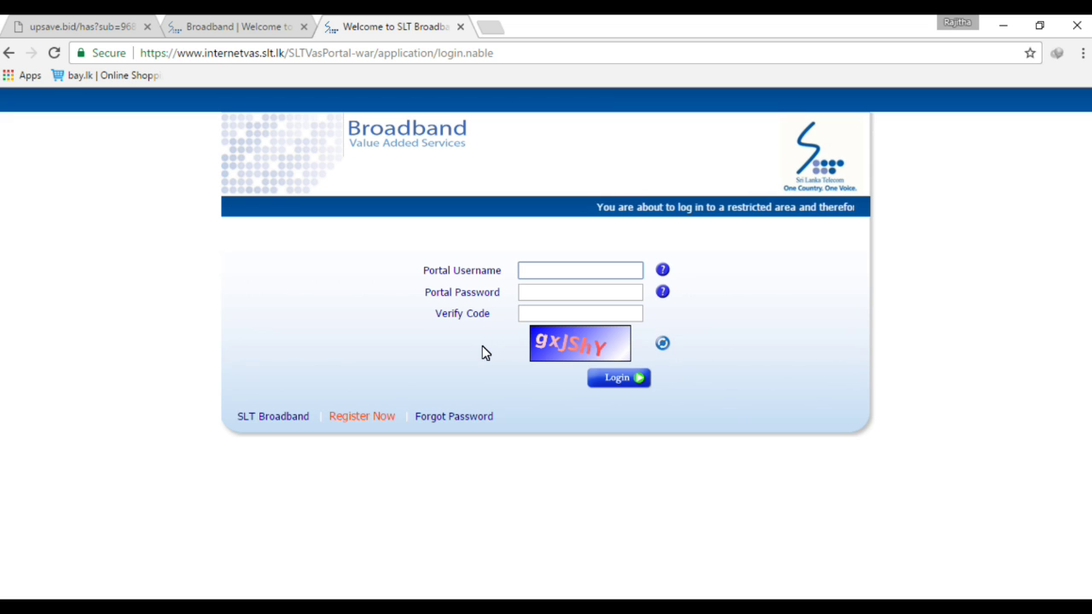
Open the Register Now form and place the cursor in the Email Address field.
{"action": "left_click", "coordinate": [378, 418]}
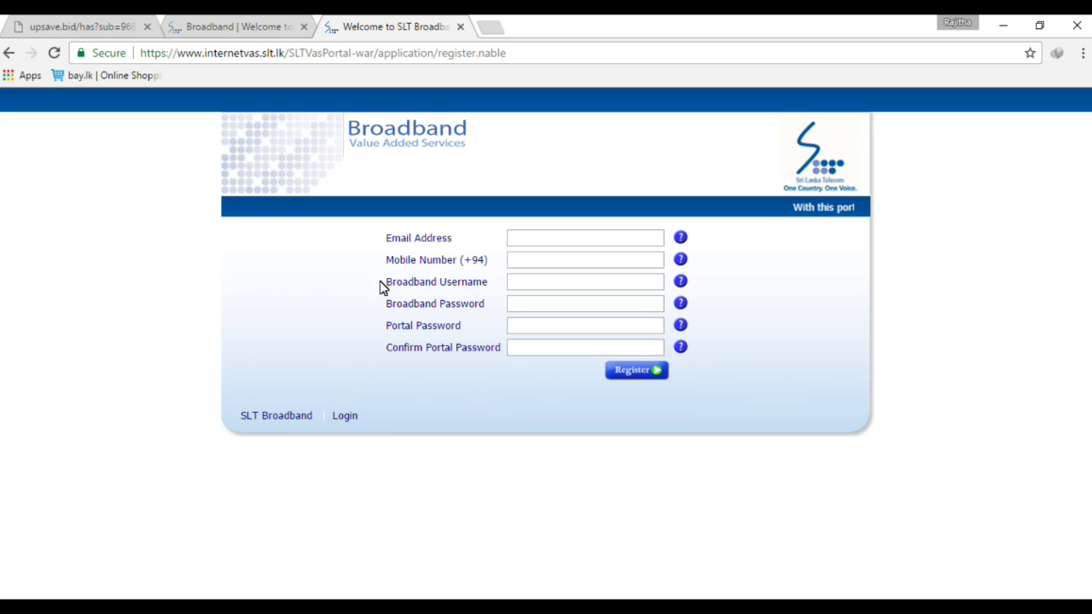
{"action": "left_click", "coordinate": [537, 242]}
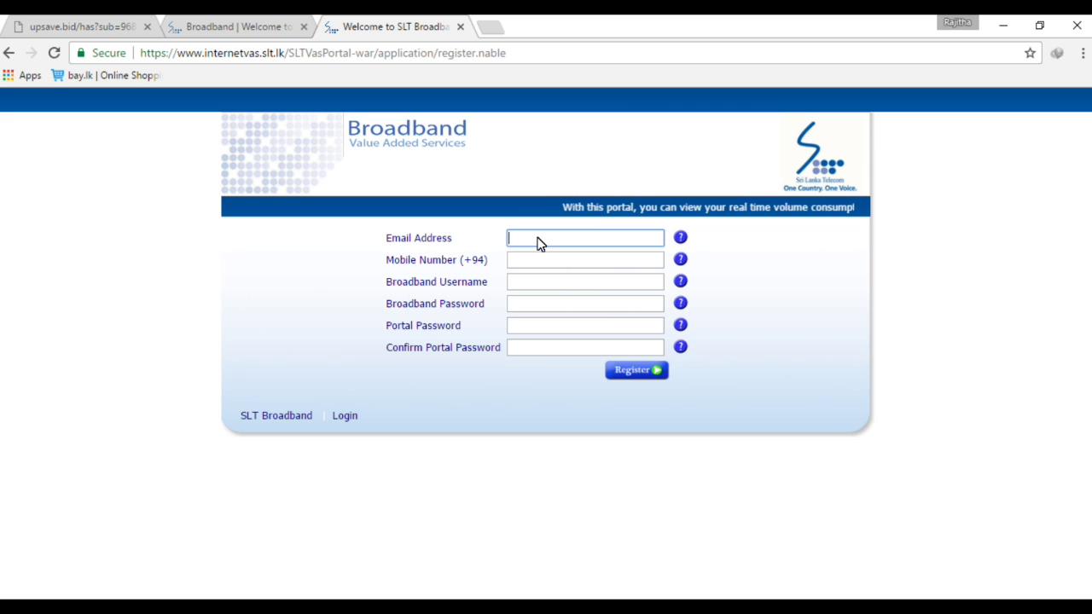
Fill in the email address by accepting the browser's autofill suggestion.
{"action": "type", "text": "o"}
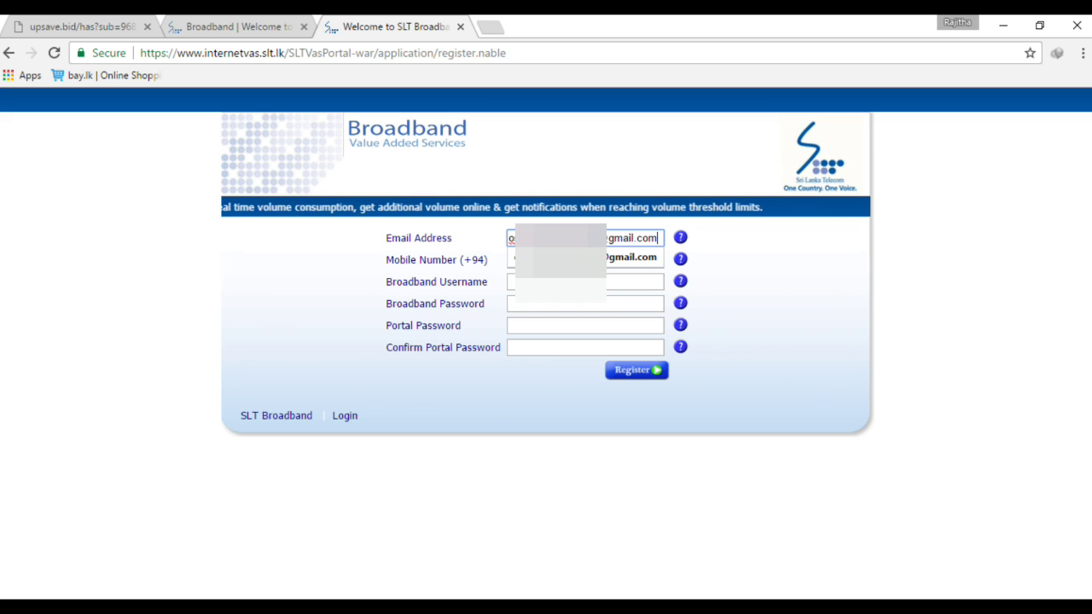
{"action": "left_click", "coordinate": [659, 269]}
{"action": "left_click", "coordinate": [657, 269]}
Enter the mobile number and begin typing the broadband username.
{"action": "left_click", "coordinate": [655, 269]}
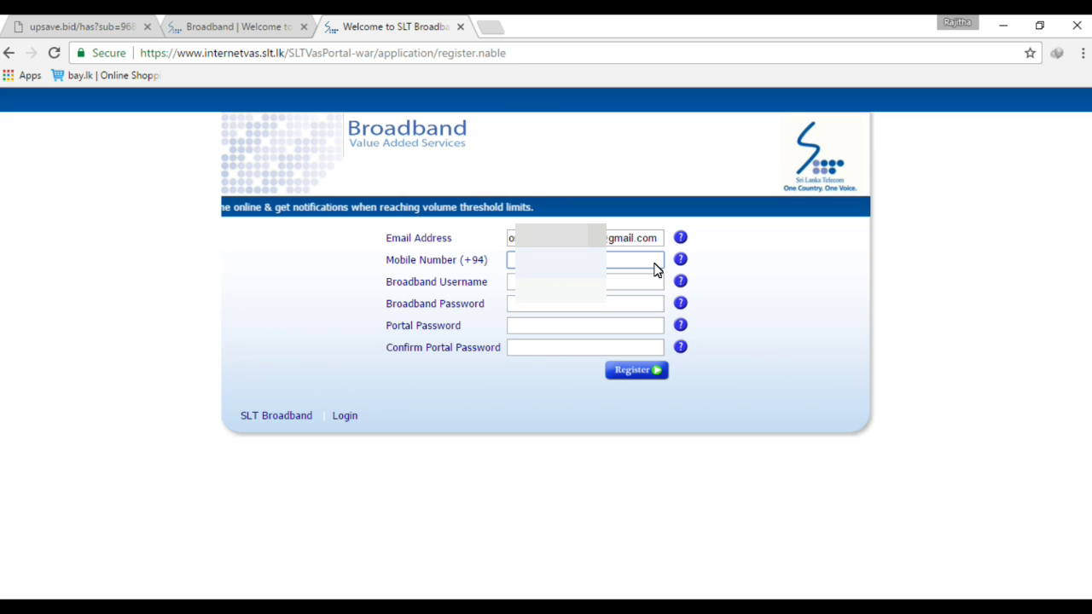
{"action": "type", "text": "70"}
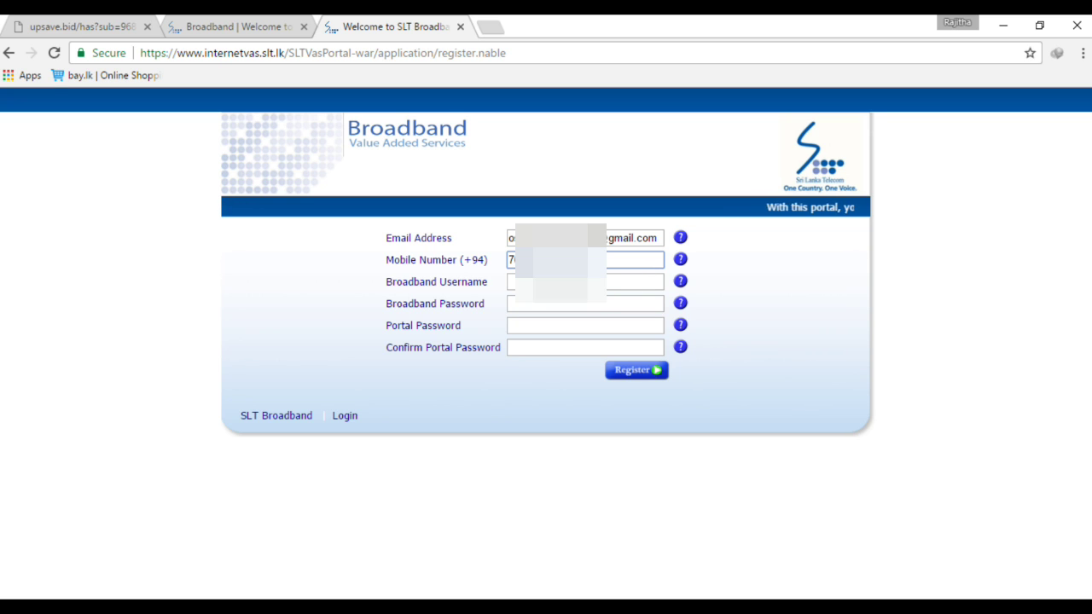
{"action": "left_click", "coordinate": [512, 284]}
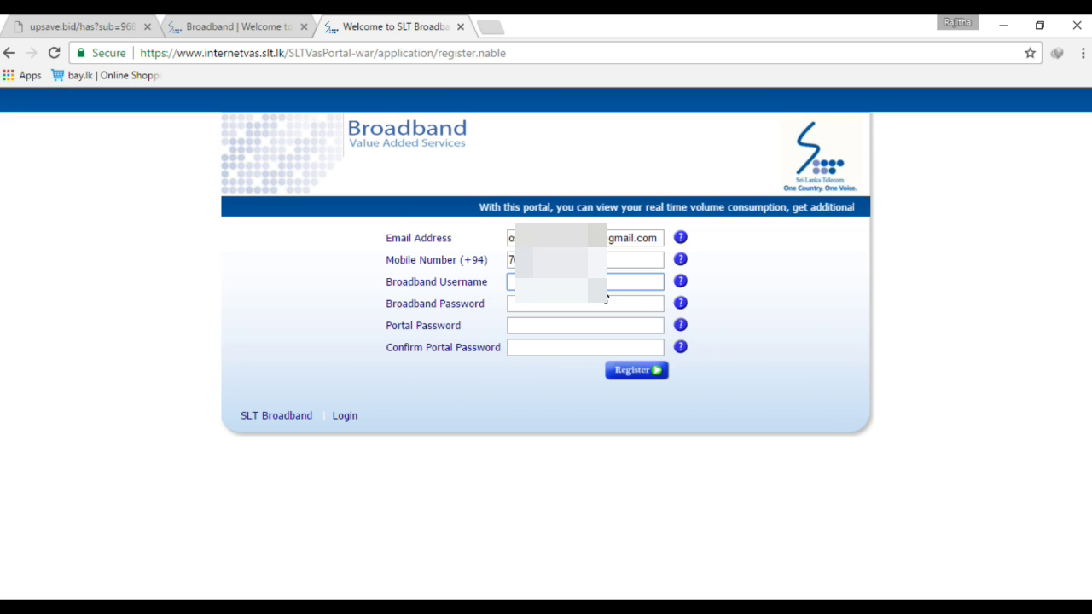
{"action": "type", "text": "gu"}
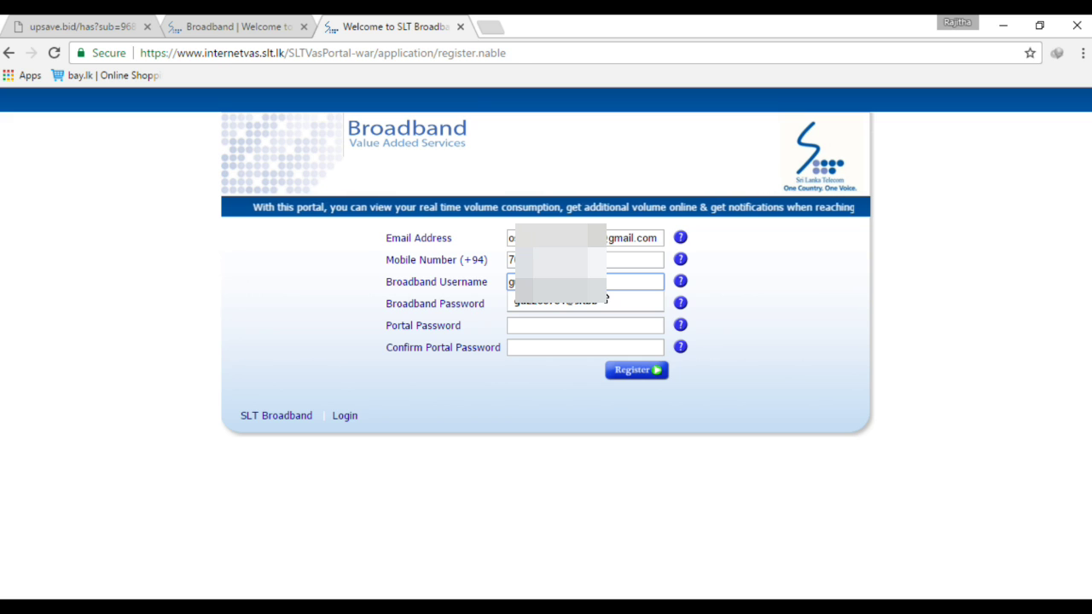
Enter the broadband password and choose a new portal password.
{"action": "left_click", "coordinate": [606, 298]}
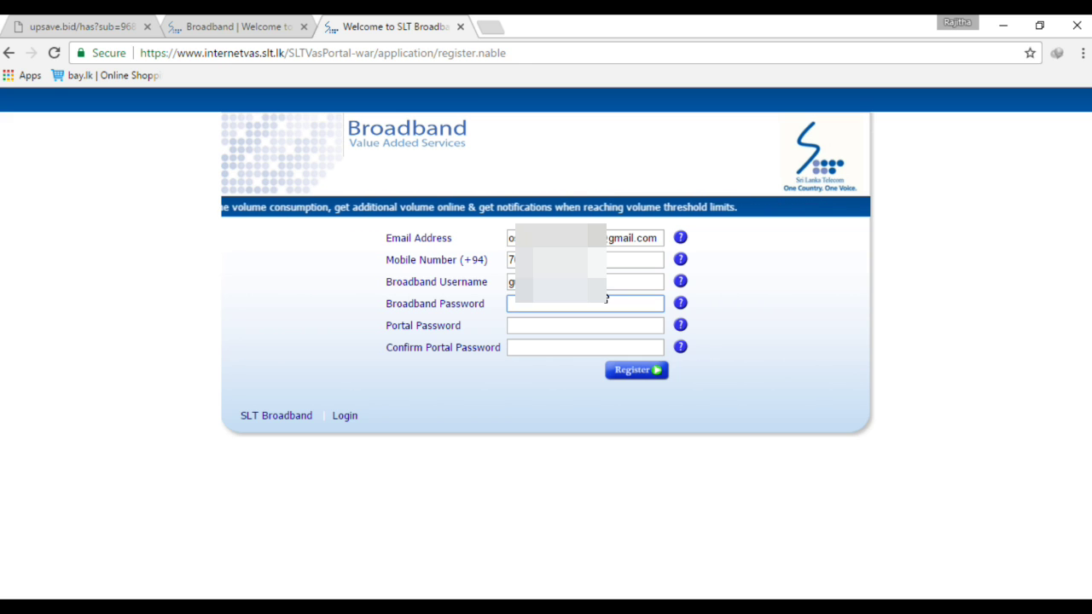
{"action": "type", "text": "••"}
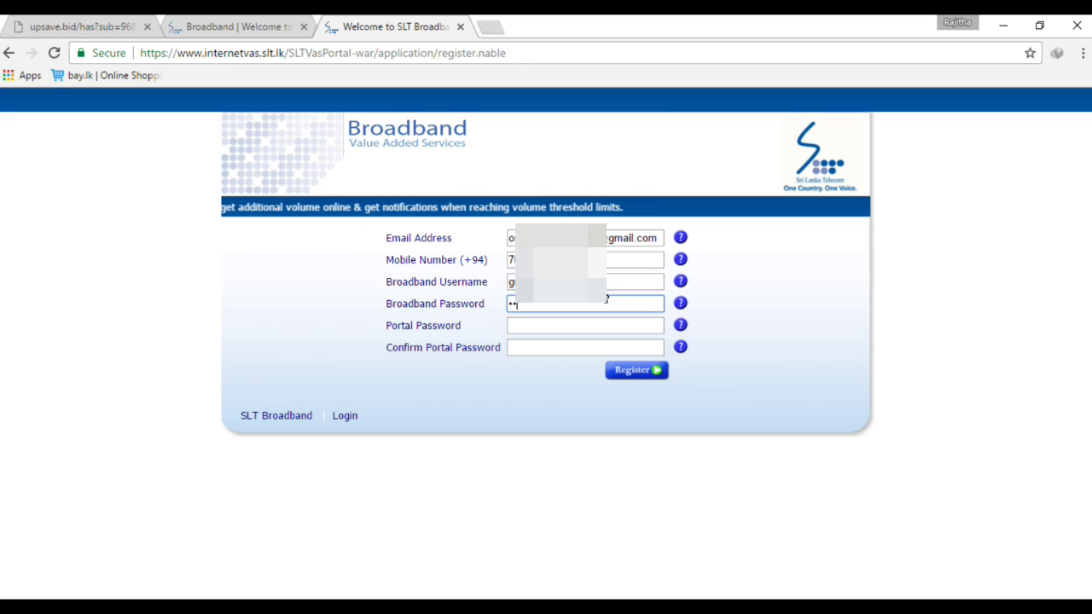
{"action": "type", "text": "•"}
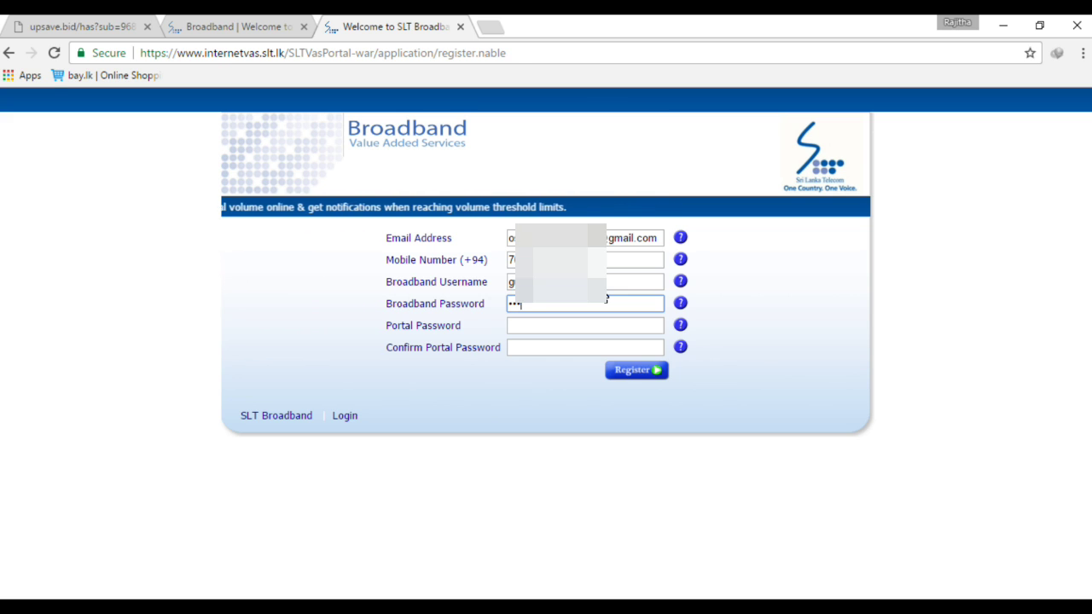
{"action": "type", "text": "•"}
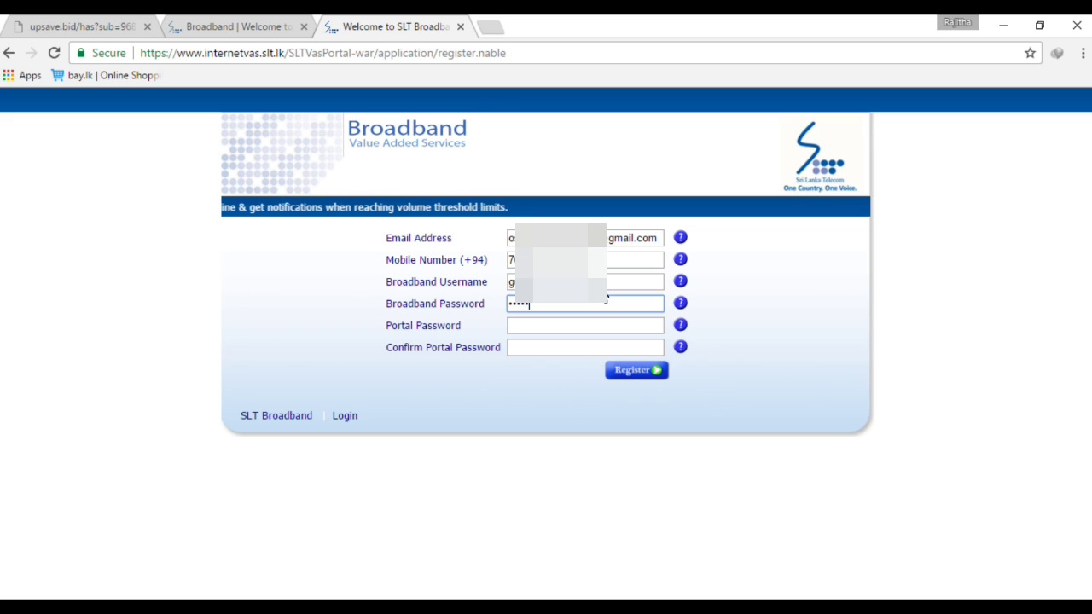
{"action": "key", "text": "Tab"}
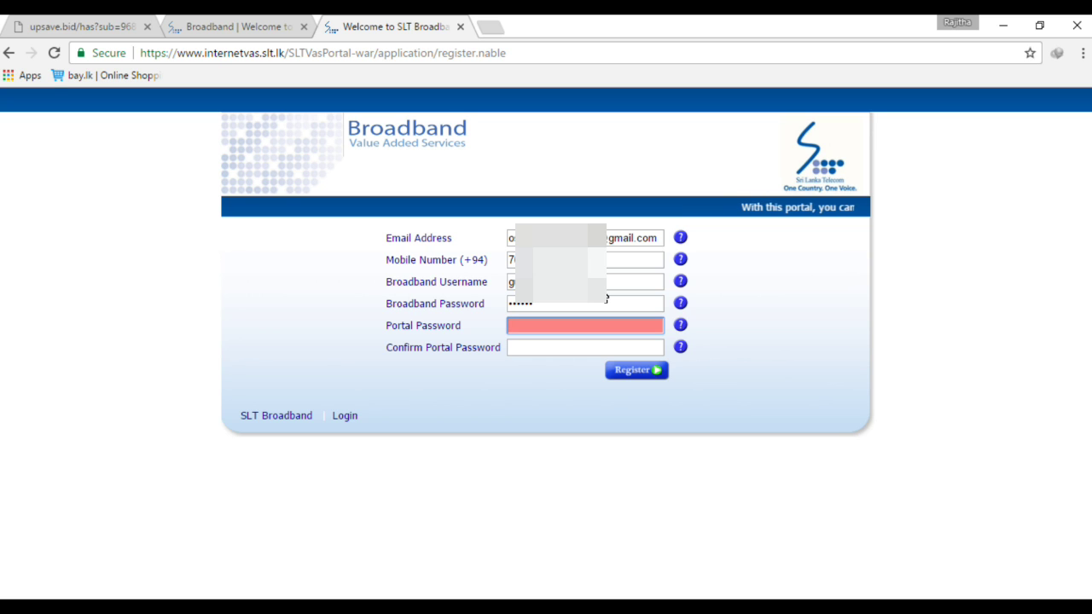
{"action": "type", "text": "•••"}
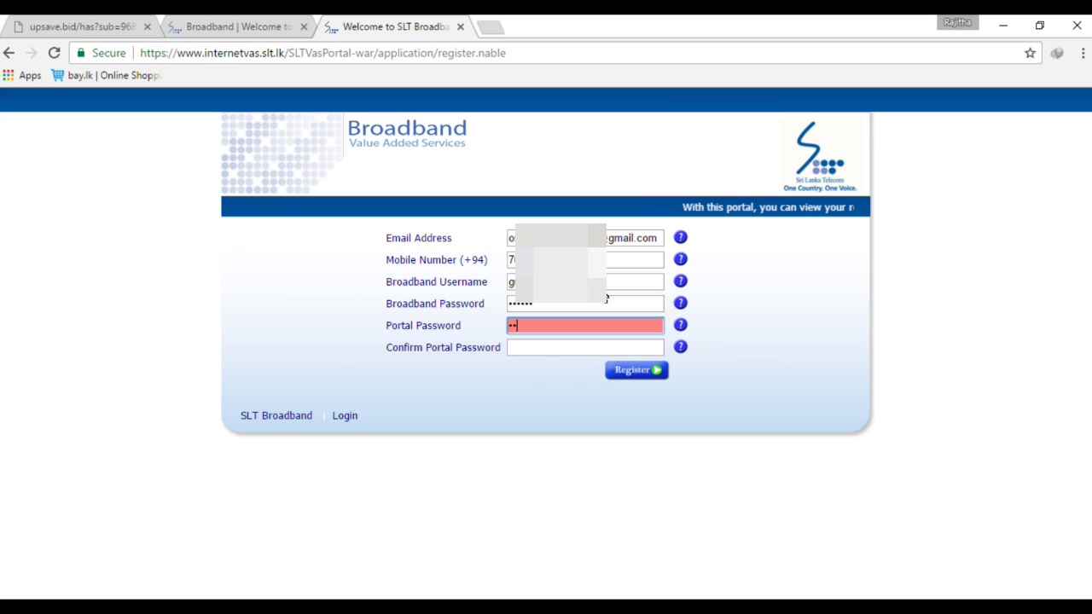
{"action": "type", "text": "••••"}
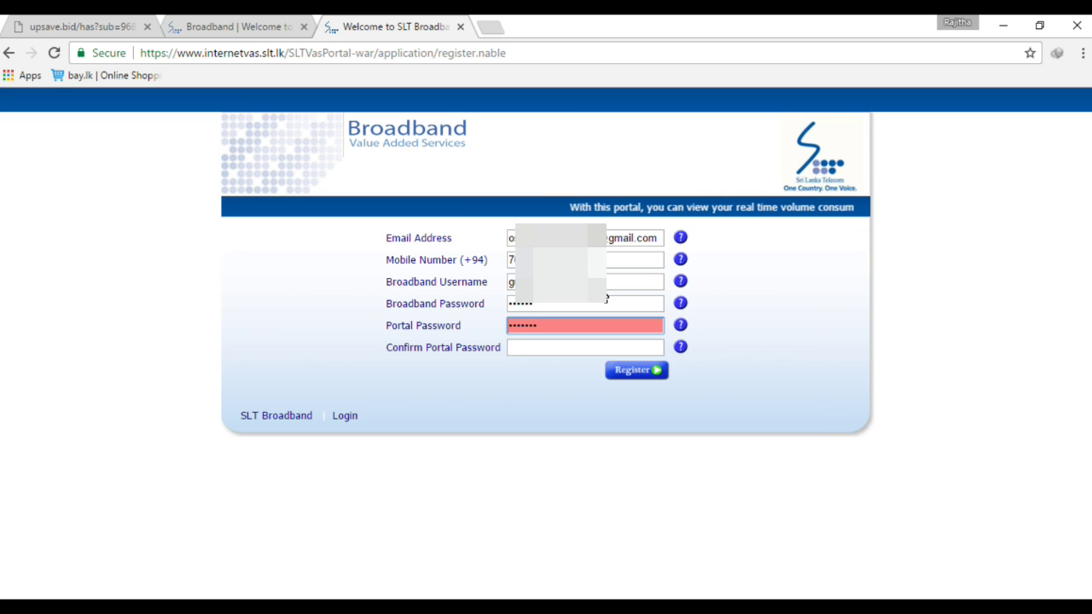
{"action": "type", "text": "••"}
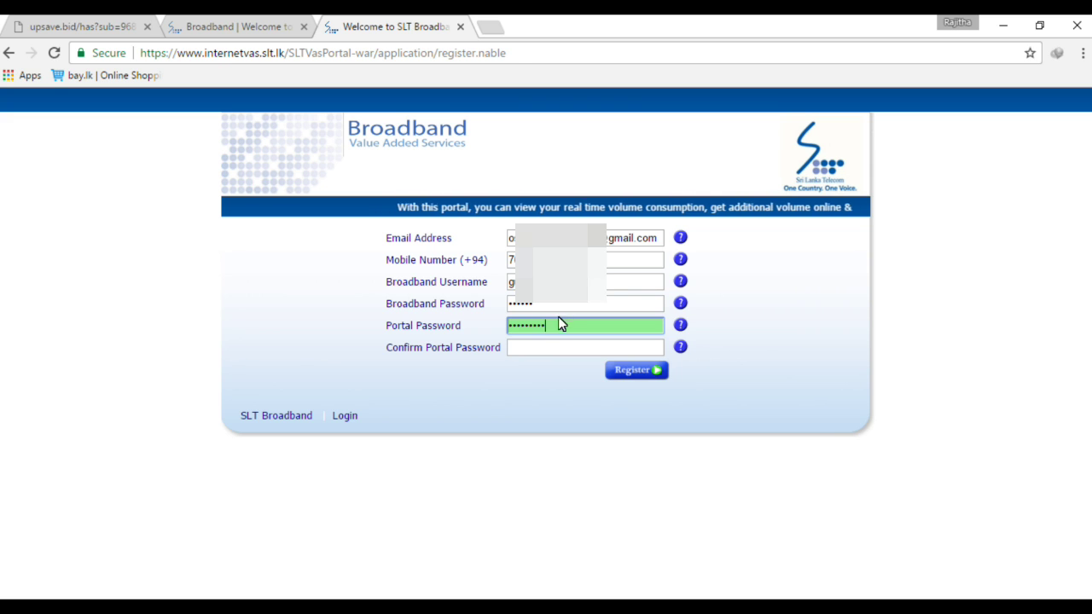
Retype the portal password in Confirm Portal Password and submit the registration.
{"action": "left_click", "coordinate": [547, 350]}
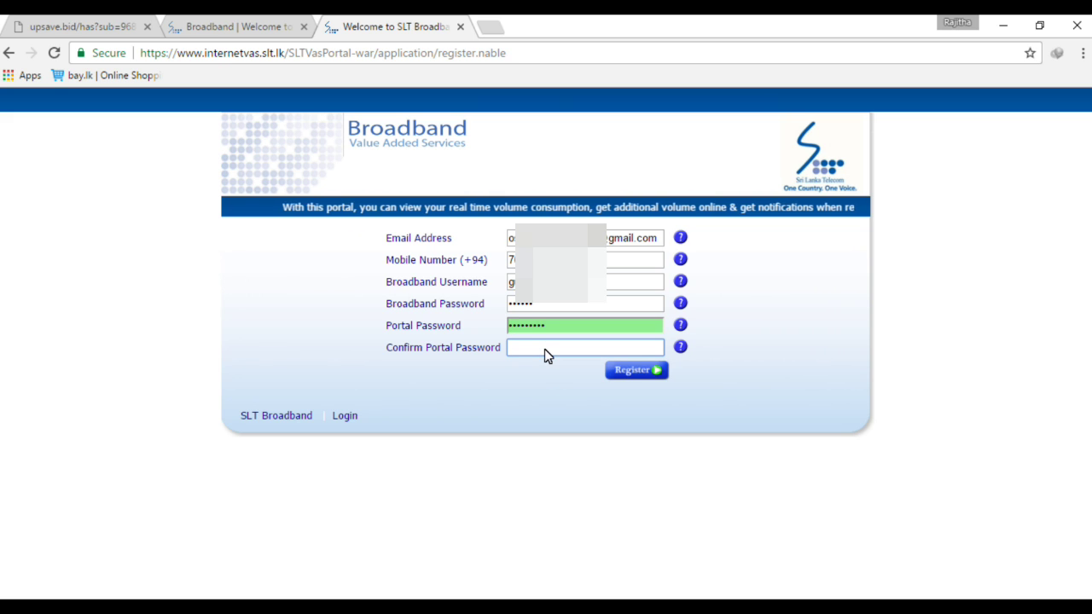
{"action": "type", "text": "•••••••"}
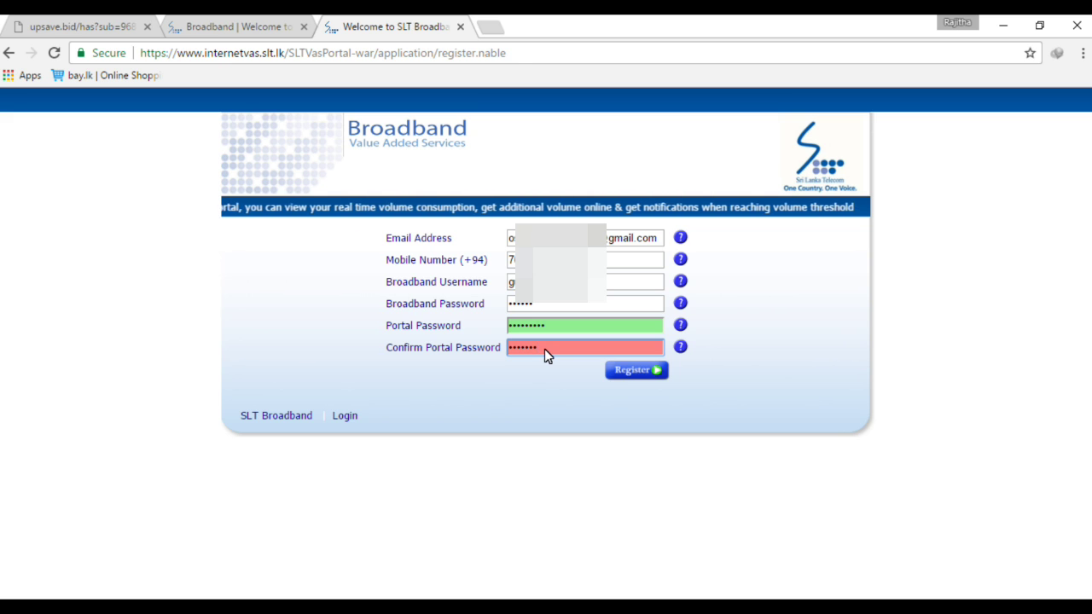
{"action": "type", "text": "•"}
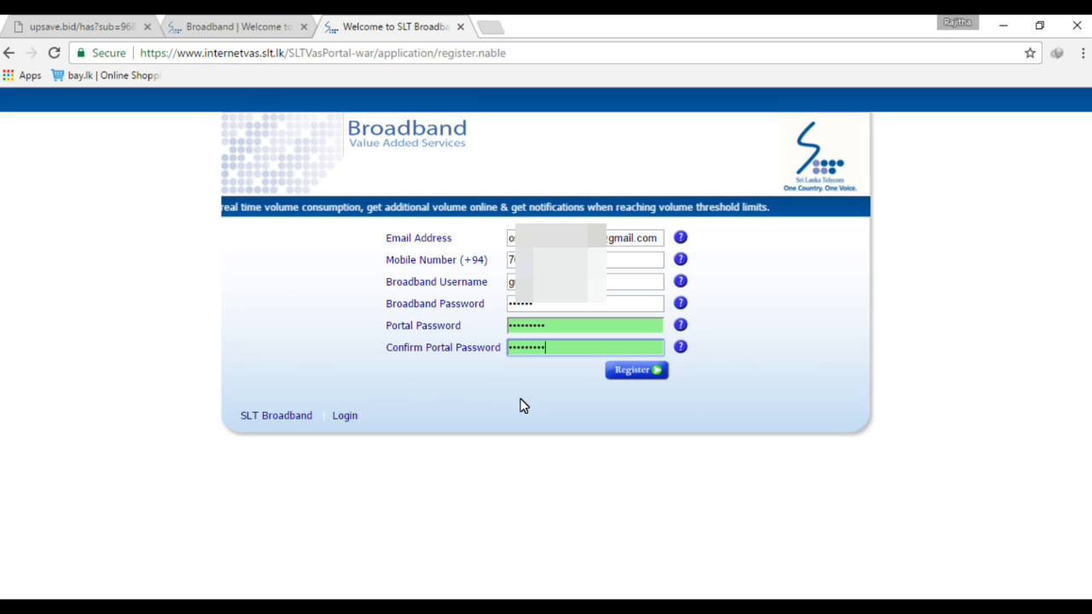
{"action": "left_click", "coordinate": [621, 378]}
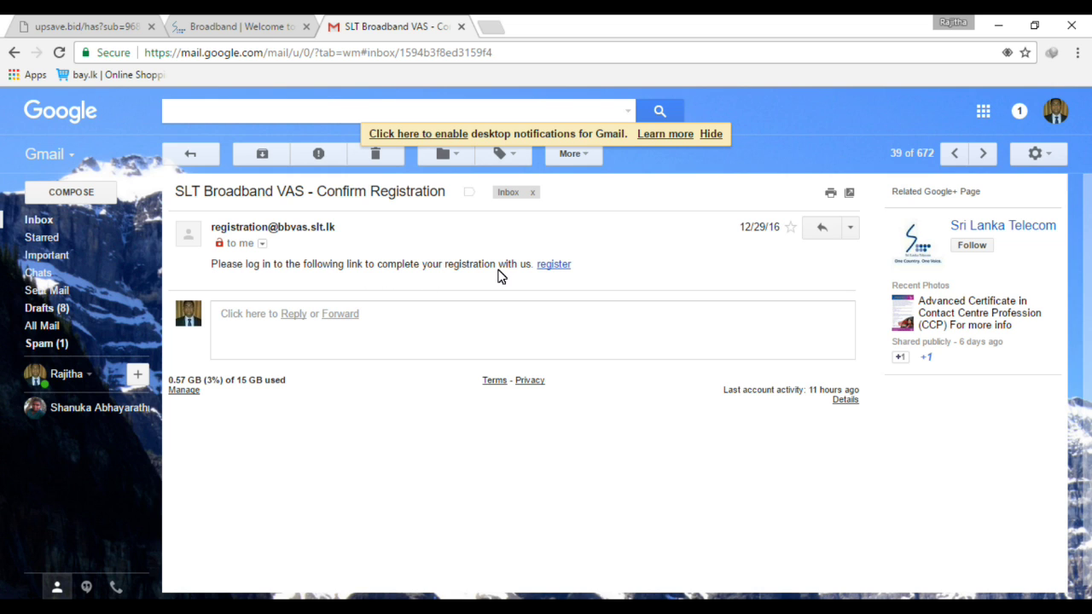
Follow the 'register' link in the 'SLT Broadband VAS - Confirm Registration' email.
{"action": "left_click", "coordinate": [556, 271]}
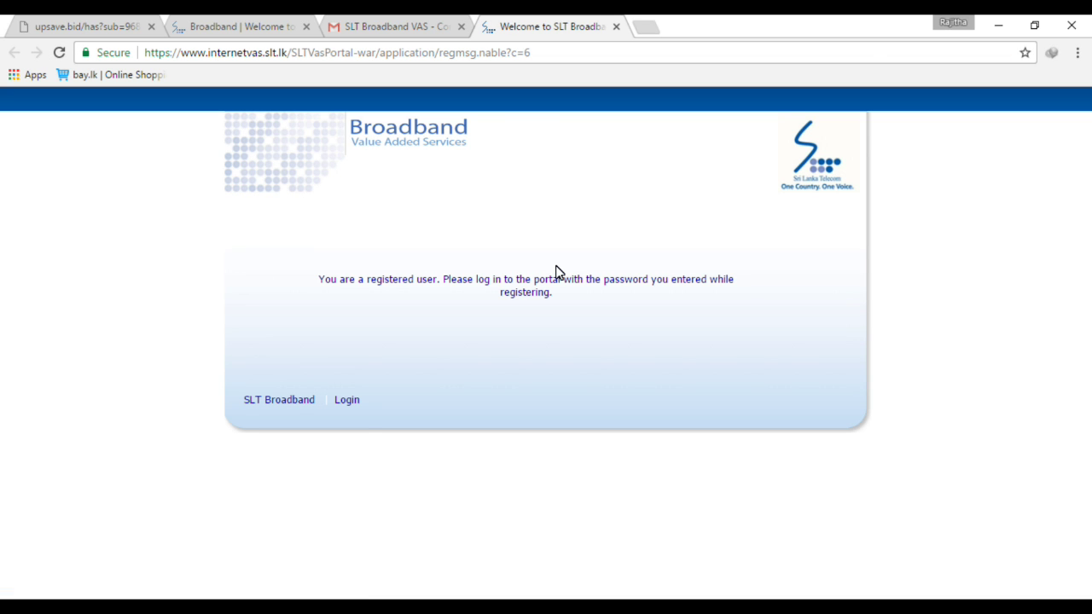
Return to the slt.lk Broadband tab and open the Usage Meter's portal login.
{"action": "key", "text": "ctrl+2"}
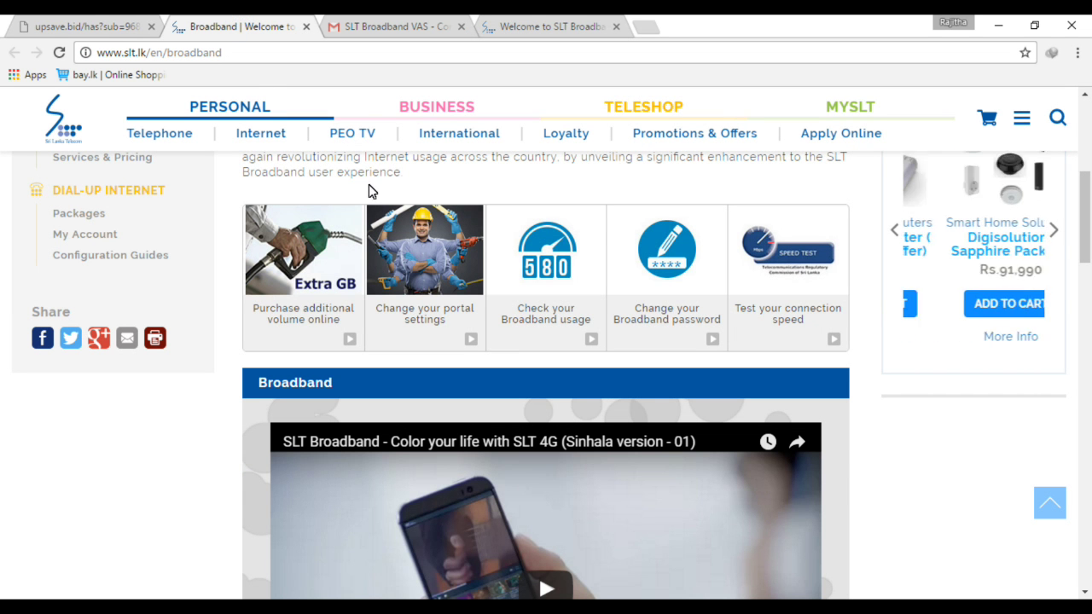
{"action": "left_click", "coordinate": [555, 279]}
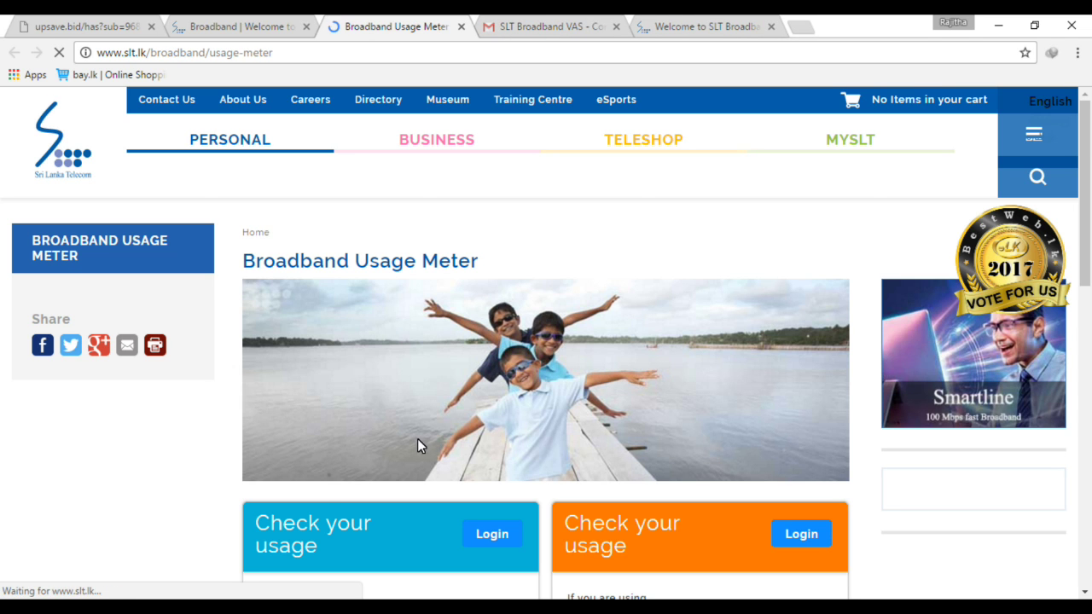
{"action": "left_click", "coordinate": [489, 534]}
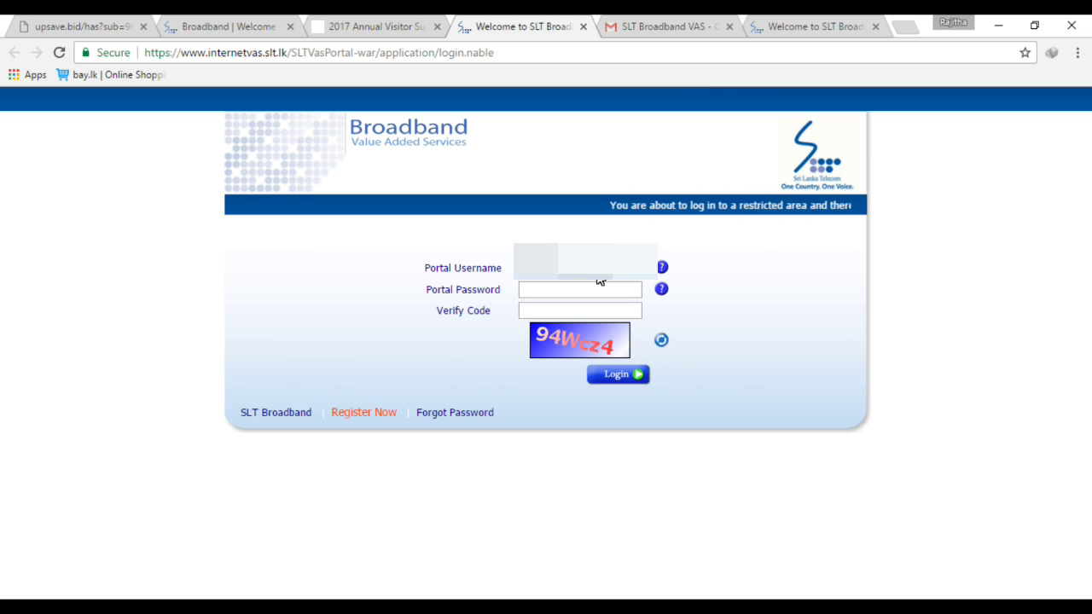
Enter the portal password on the login form, leaving the cursor in Verify Code.
{"action": "left_click", "coordinate": [580, 291]}
{"action": "type", "text": "••"}
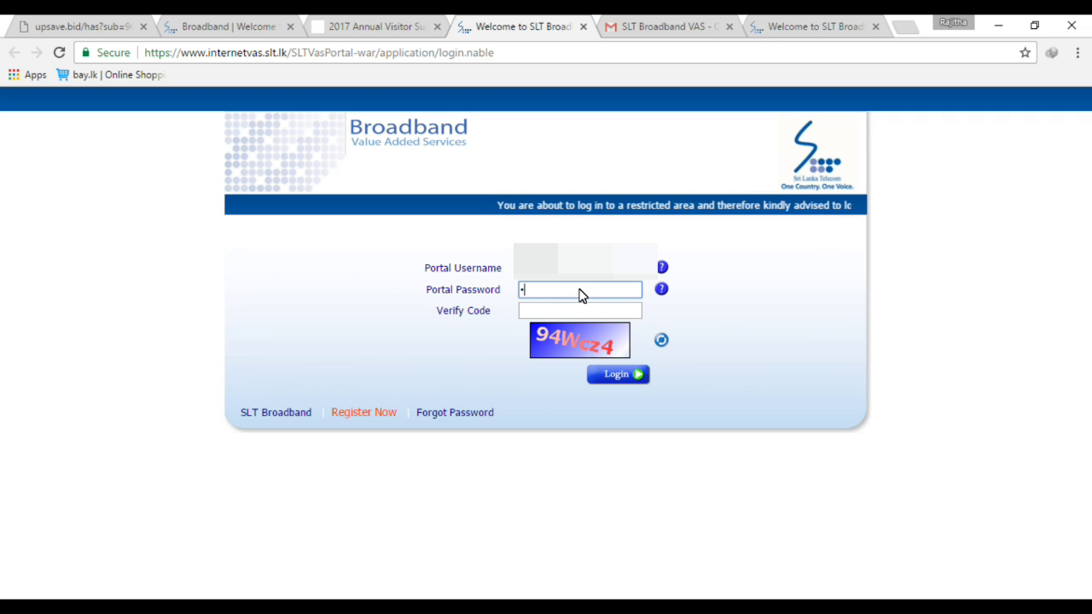
{"action": "type", "text": "•••••"}
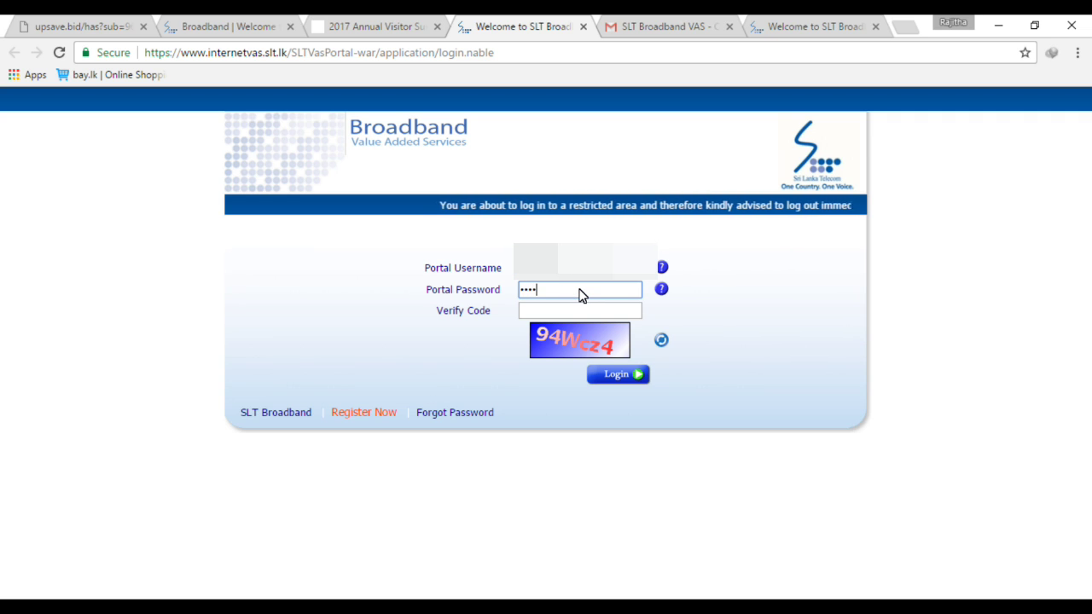
{"action": "type", "text": "•••"}
{"action": "left_click", "coordinate": [570, 312]}
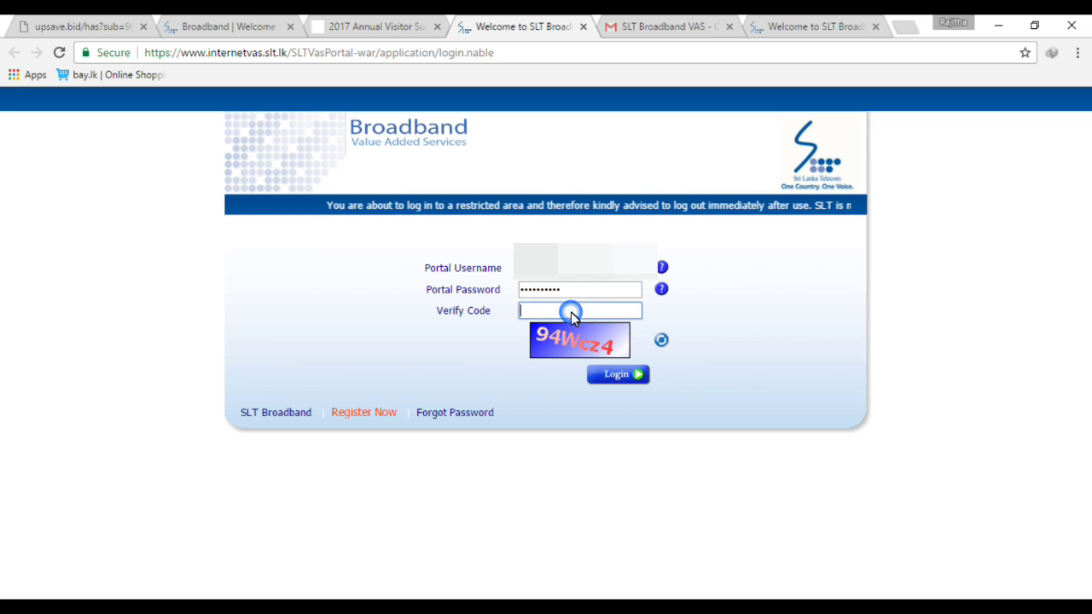